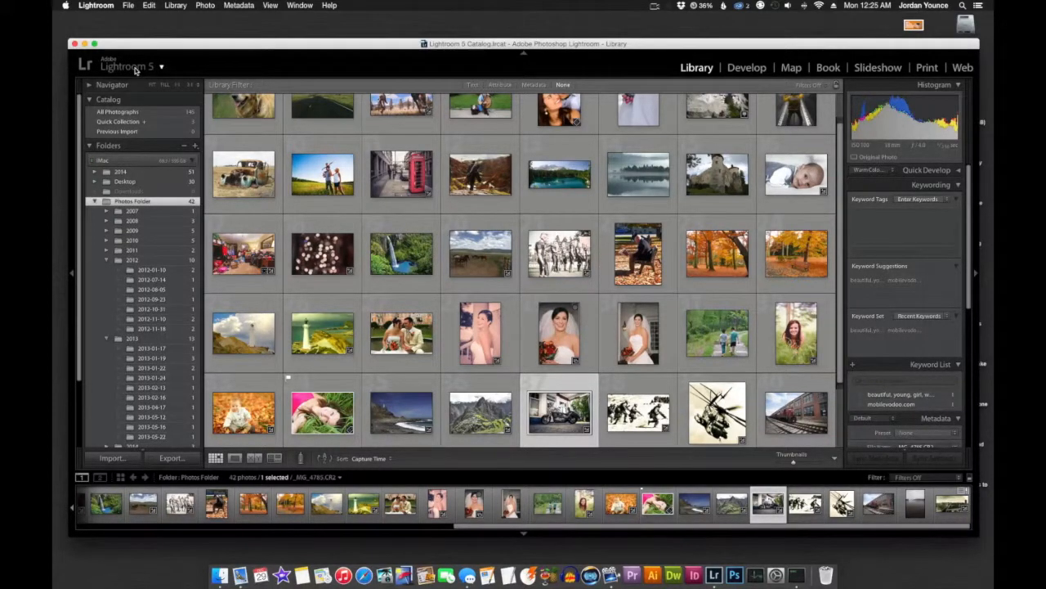
- Open the Identity Plate Editor, set the identity plate to Personalized, and clear the existing logo image
click(137, 71)
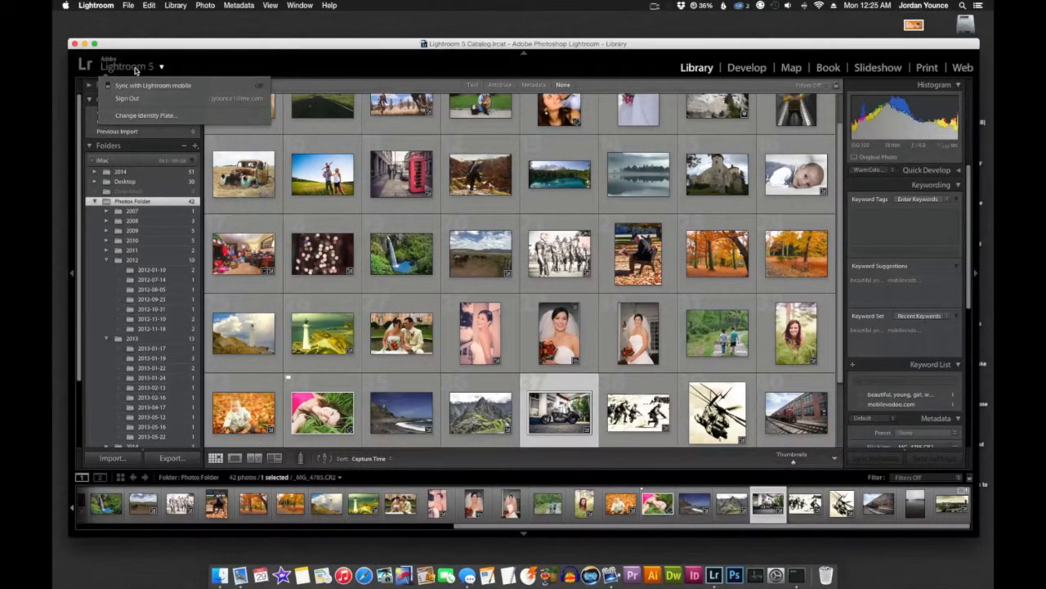
click(144, 116)
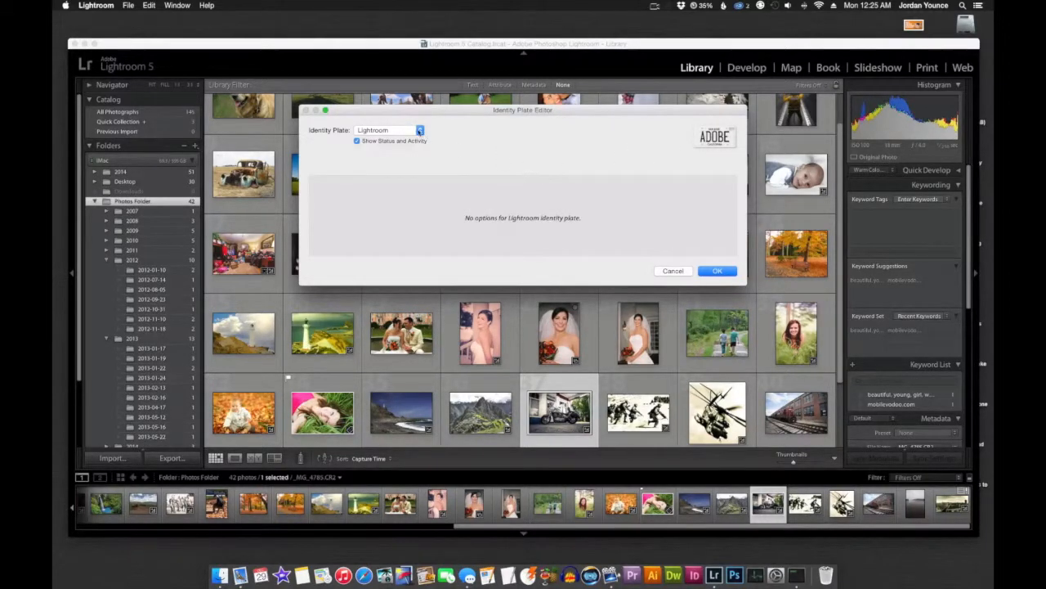
click(420, 130)
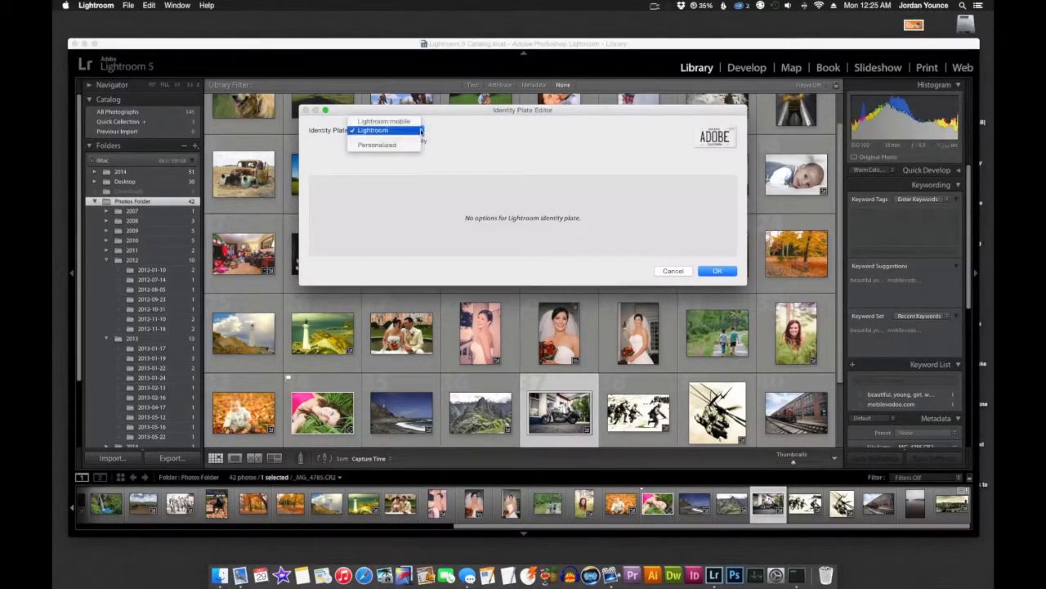
click(395, 144)
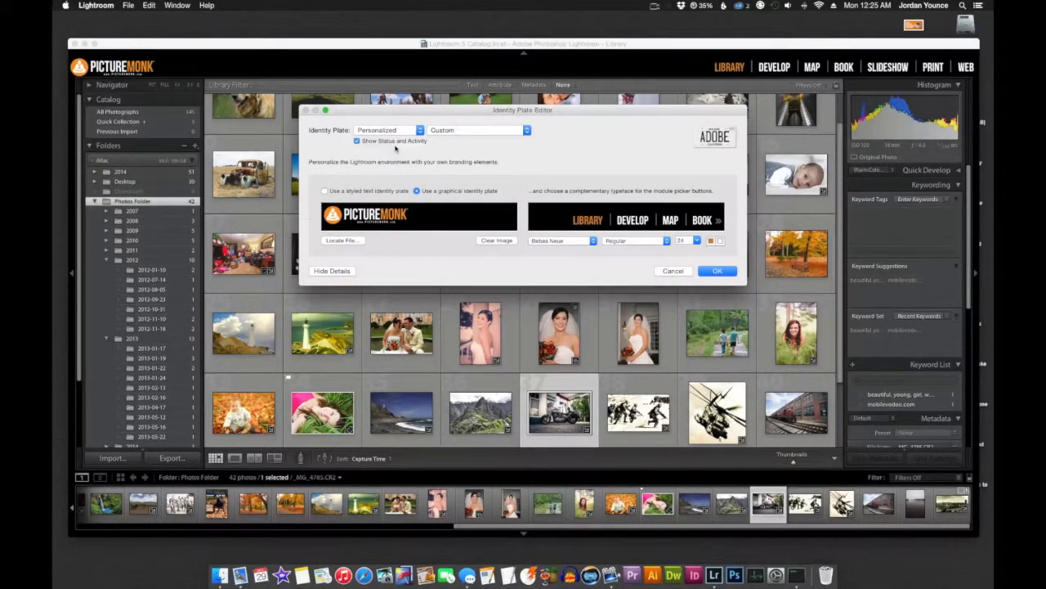
click(505, 241)
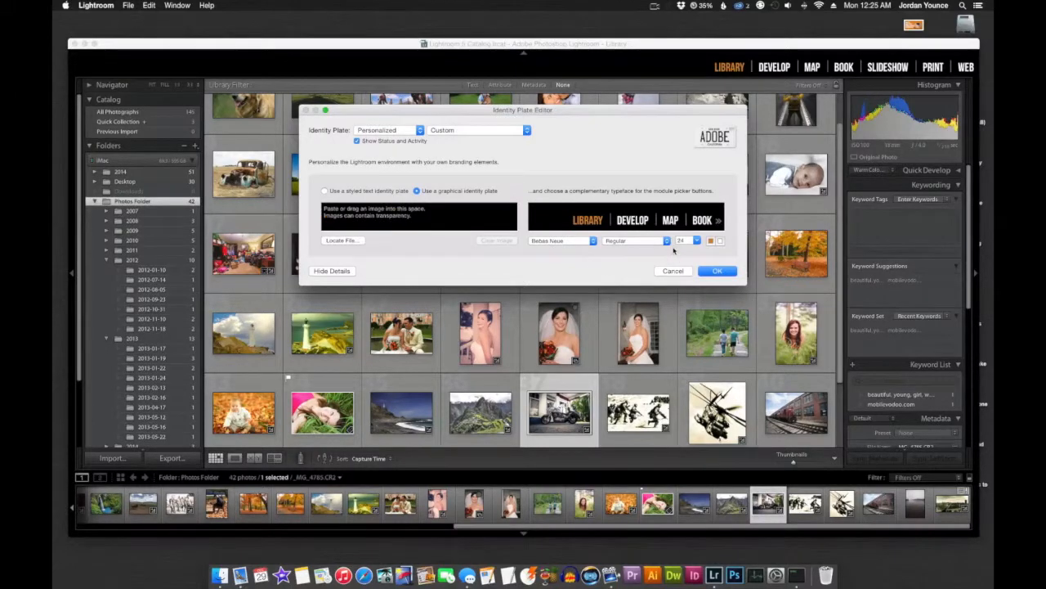
- Switch to a styled text identity plate and enter the text "PictureMonk.com"
click(372, 192)
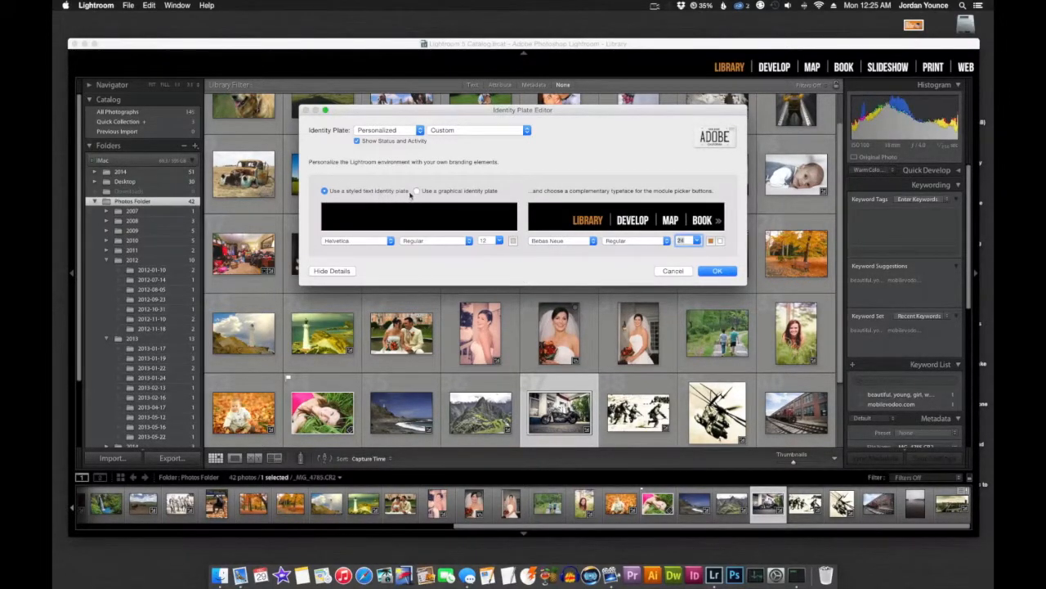
click(366, 217)
text(PictureMonk.com)
- Change the whole identity plate text to Helvetica Neue in the Condensed Bold style
key(super+a)
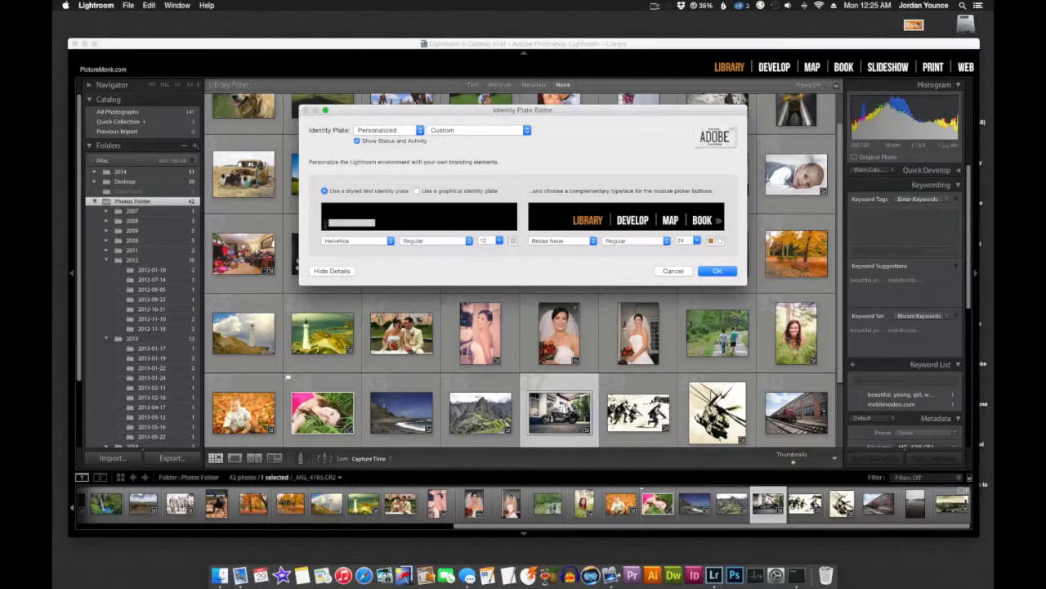
click(396, 241)
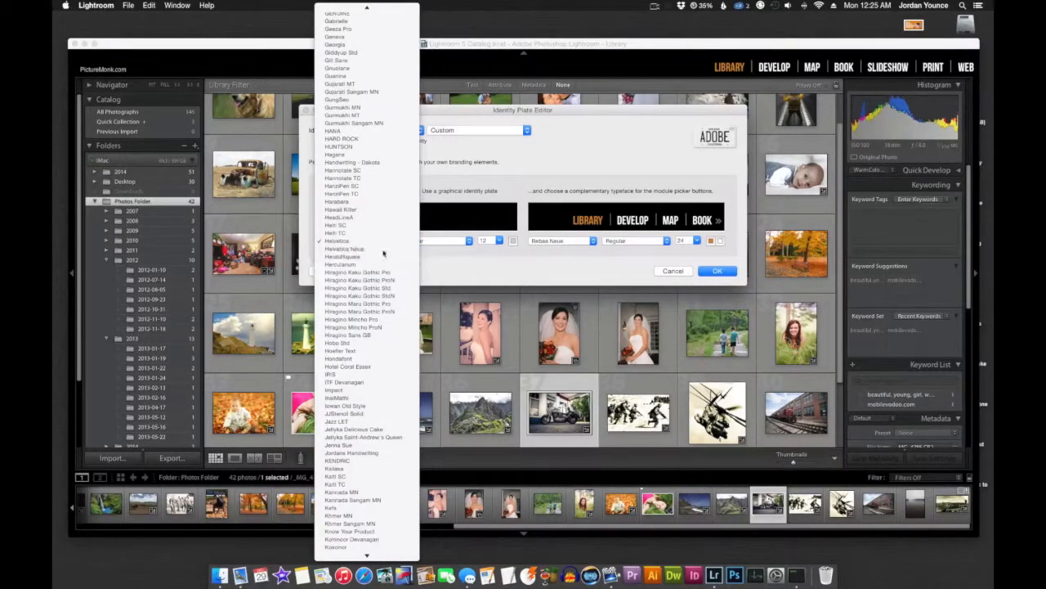
click(381, 249)
click(433, 240)
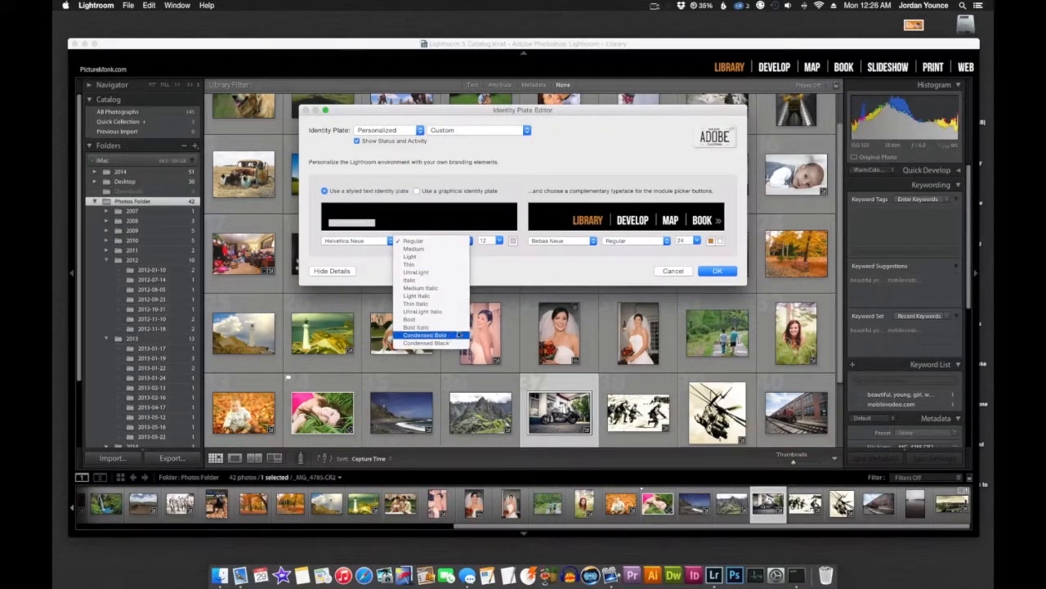
click(459, 335)
- Try the identity plate text at size 48, then reduce it to size 36
click(498, 242)
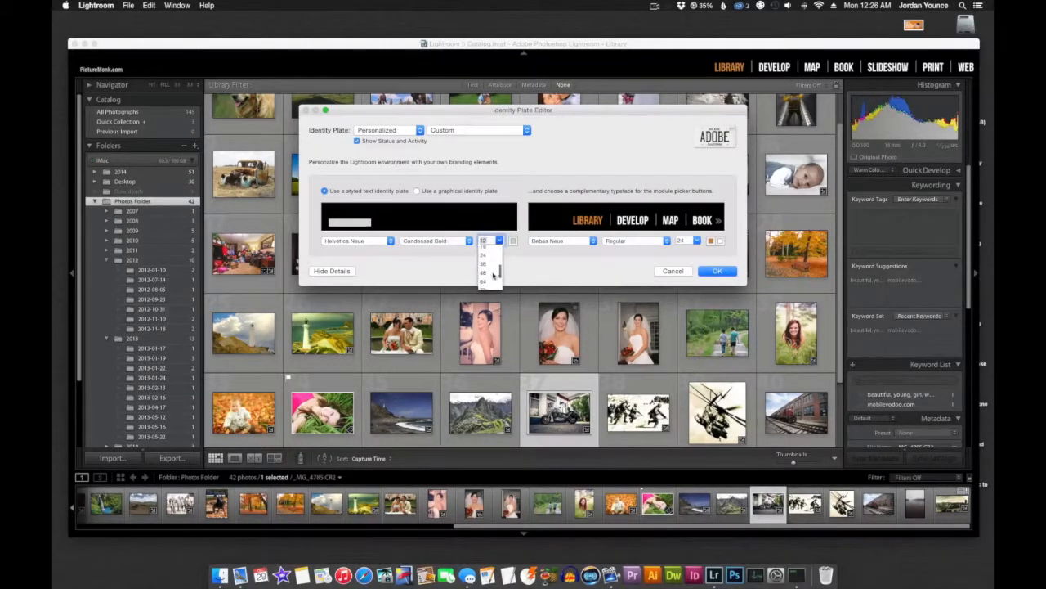
click(491, 273)
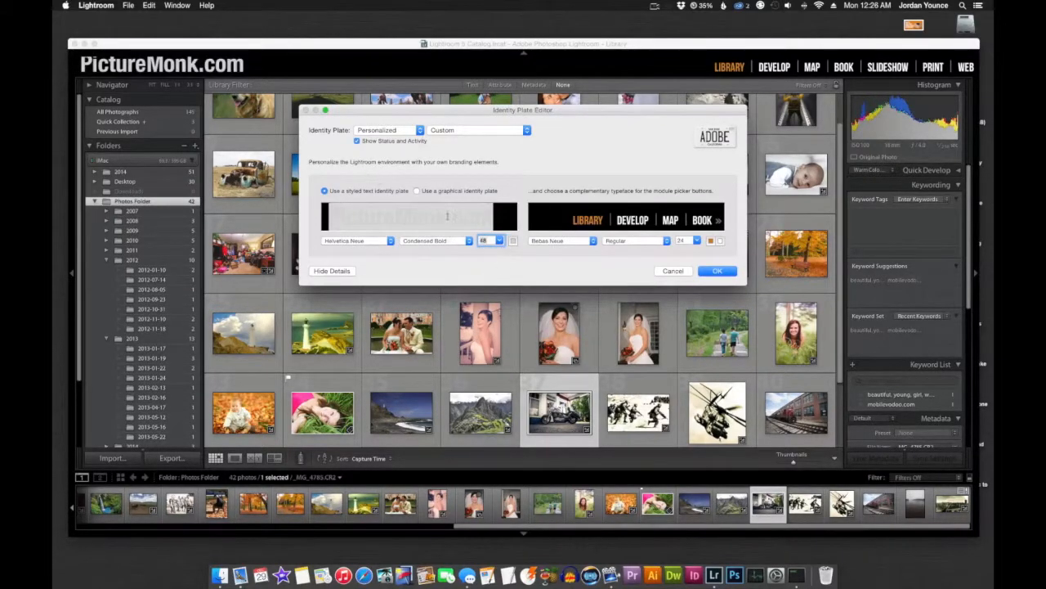
click(500, 241)
scroll(491, 254, up, 1)
click(491, 253)
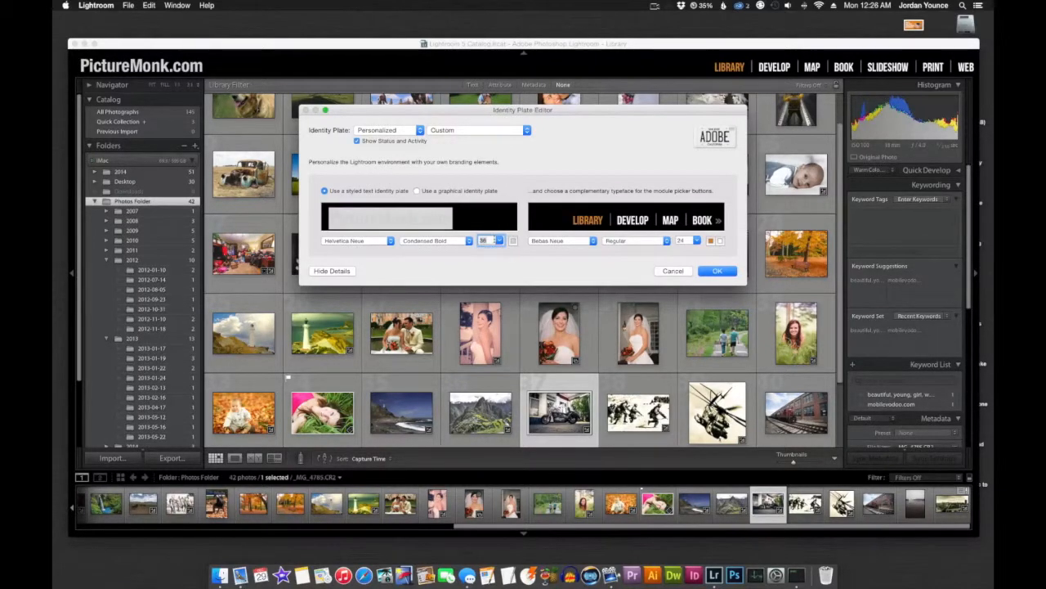
- Colour the identity plate text orange and close the colour picker
click(512, 240)
click(361, 300)
drag(361, 300, 358, 290)
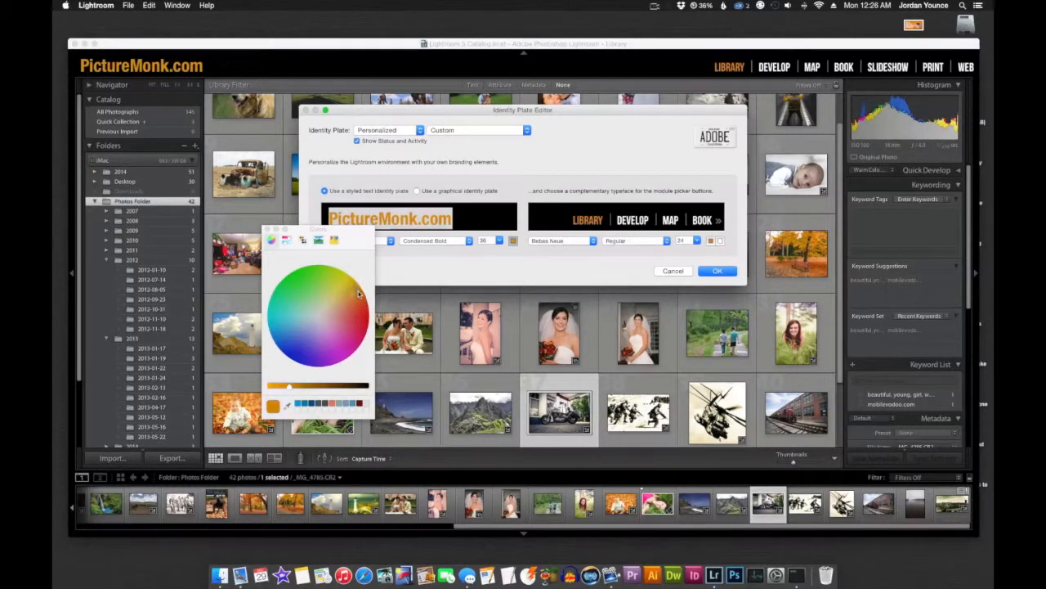
click(267, 229)
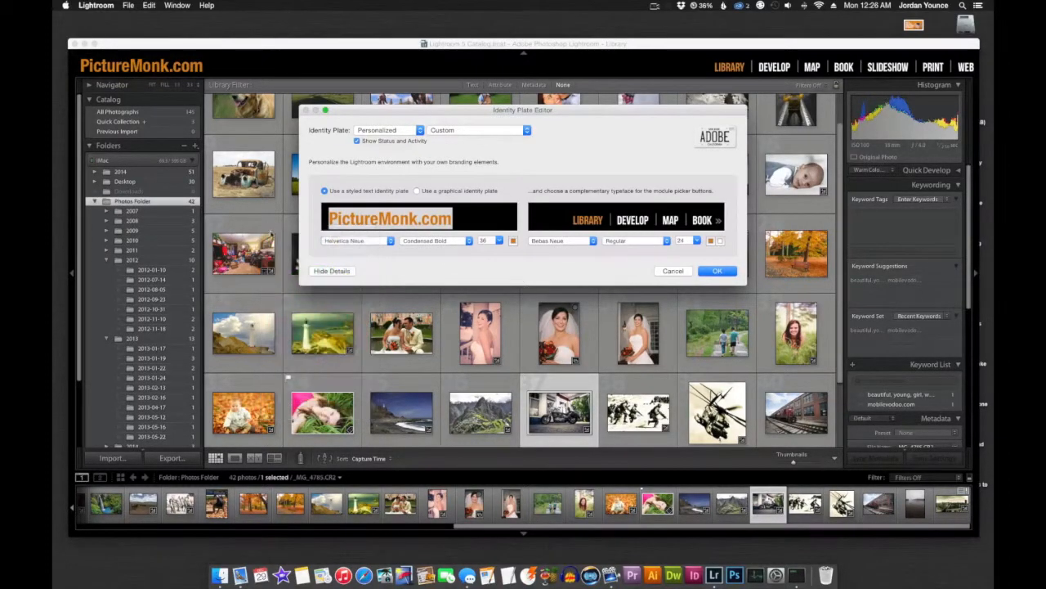
- Switch to a graphical identity plate and load the logo image Untitled-1.png from the Desktop
click(417, 190)
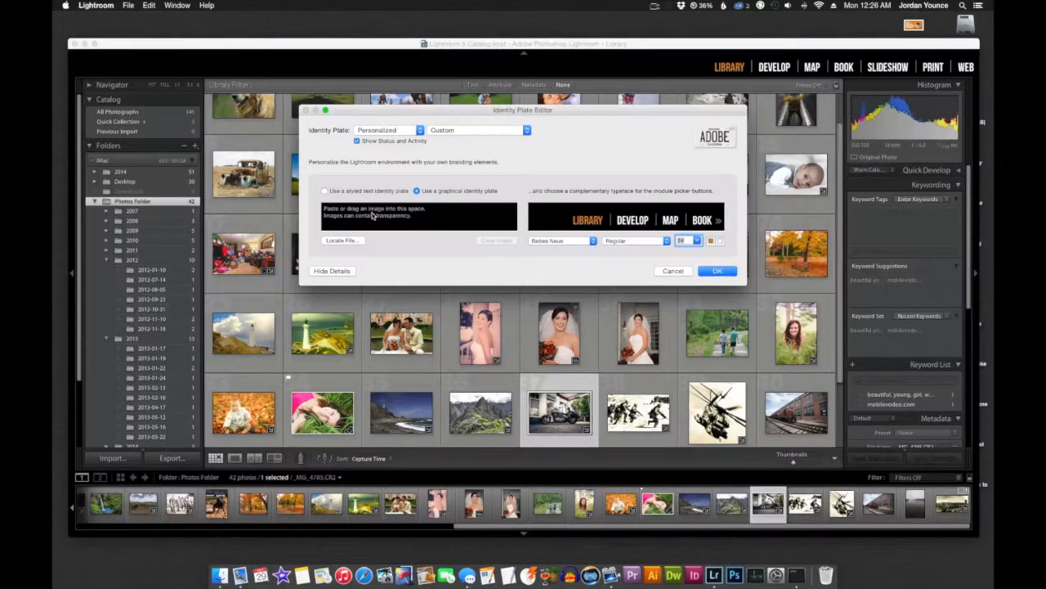
click(349, 243)
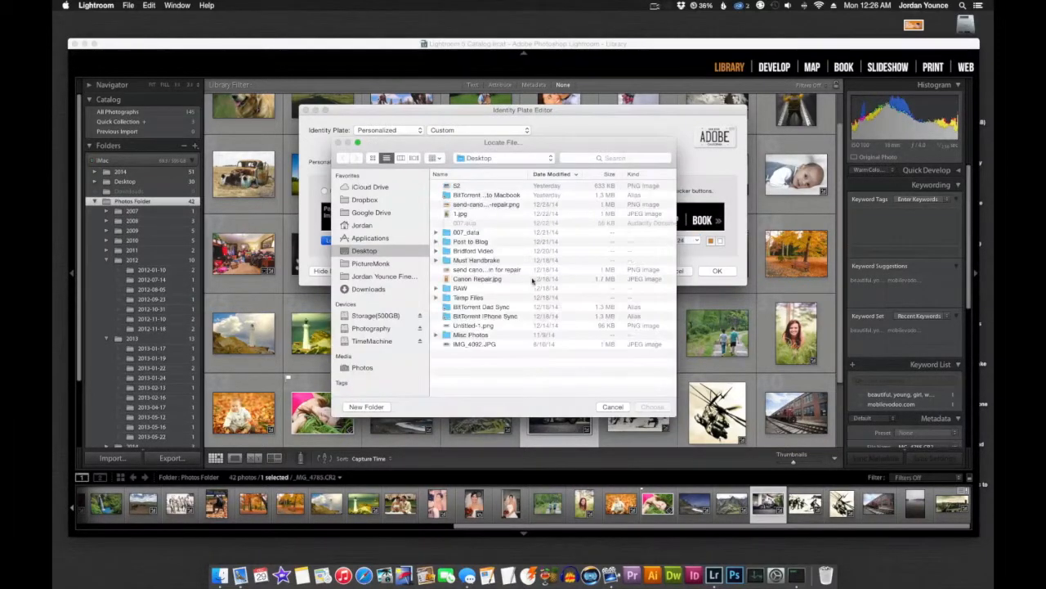
click(476, 326)
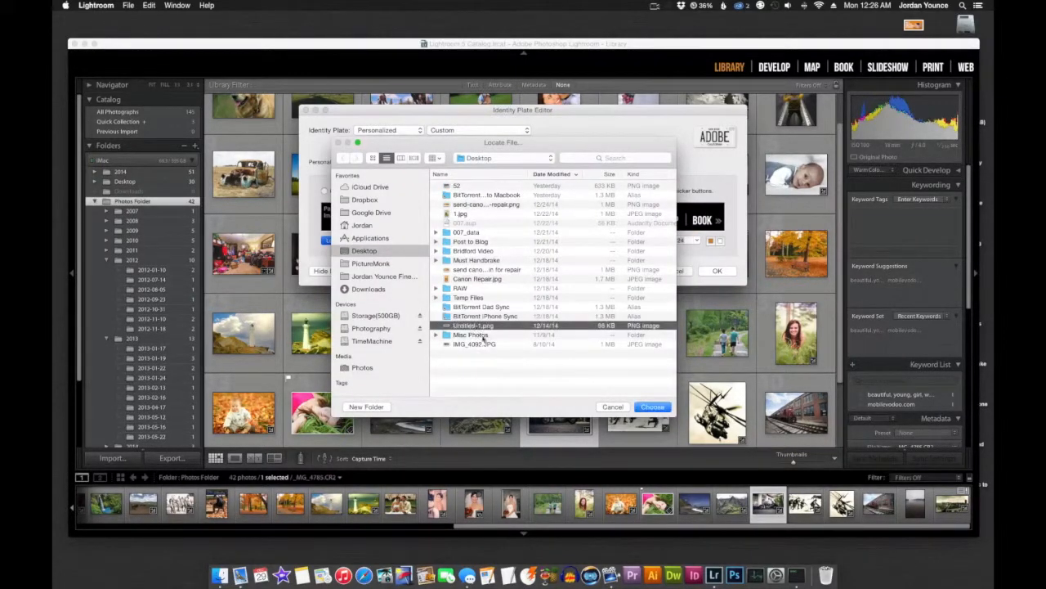
click(652, 406)
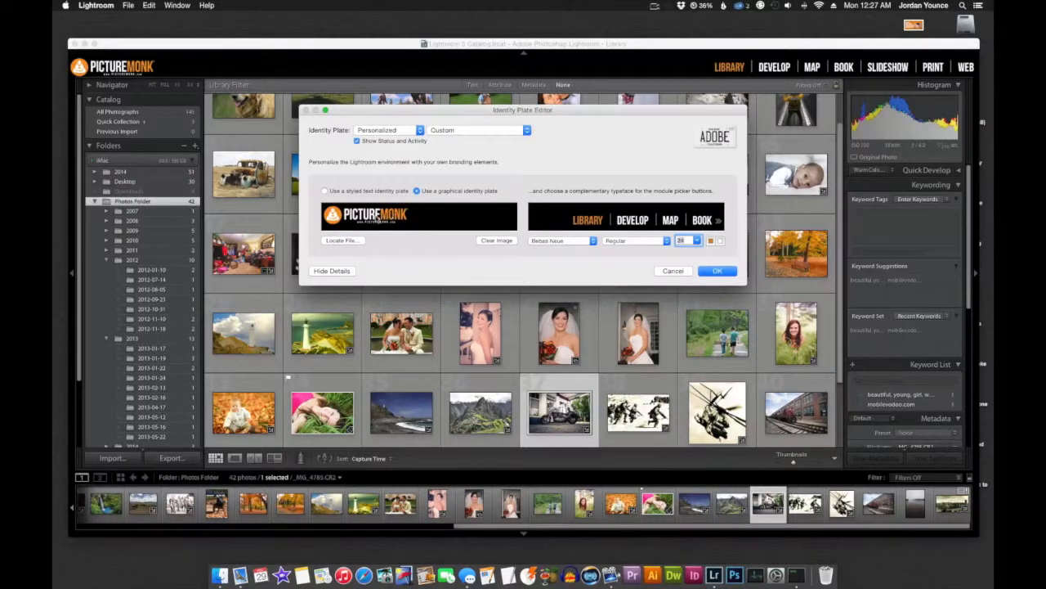
- Browse the typefaces available for the module picker buttons, keeping Bebas Neue
click(593, 242)
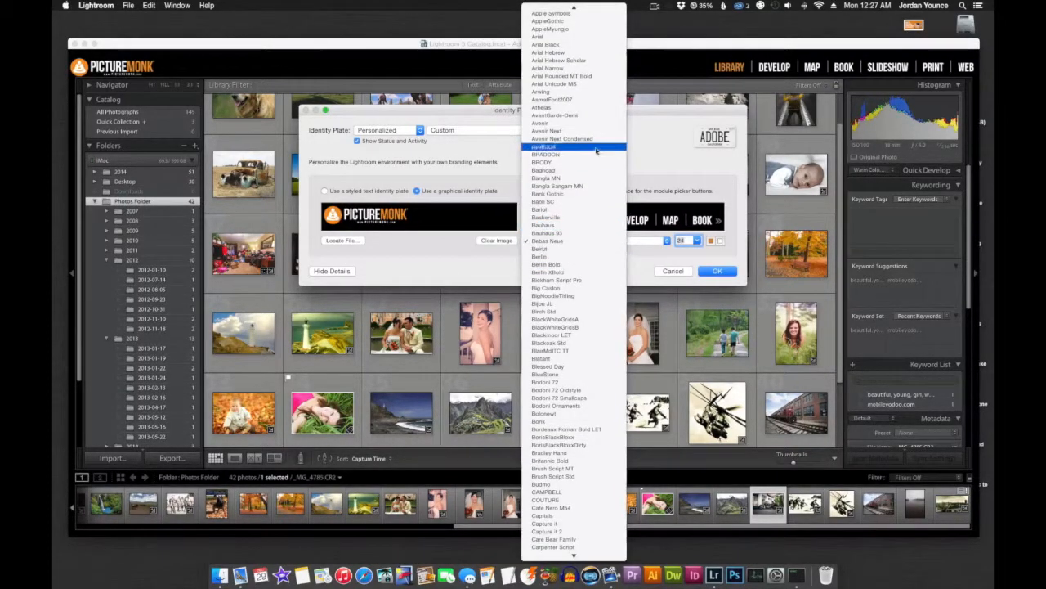
click(580, 243)
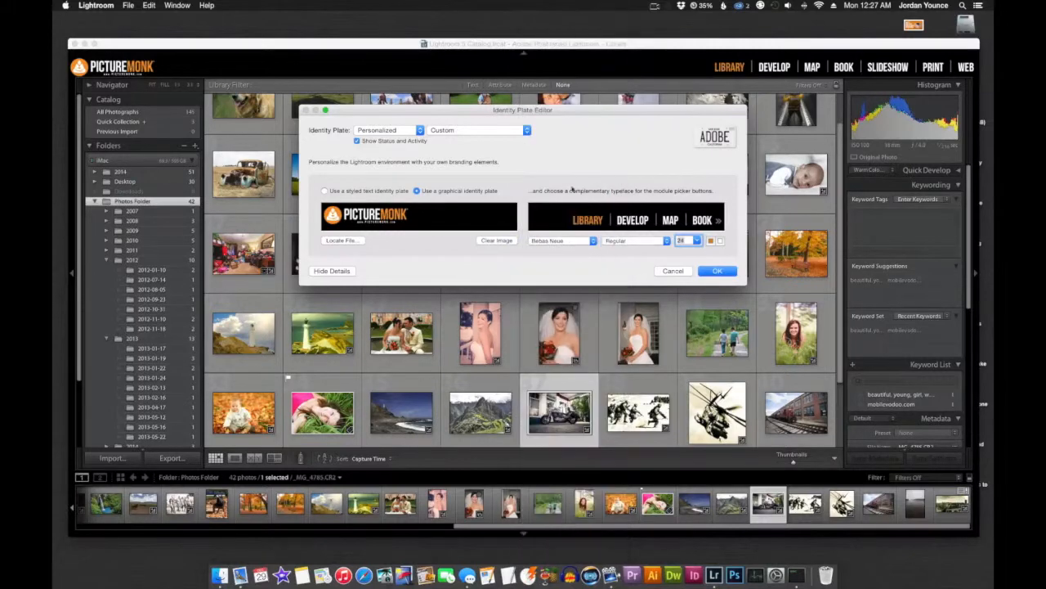
click(580, 244)
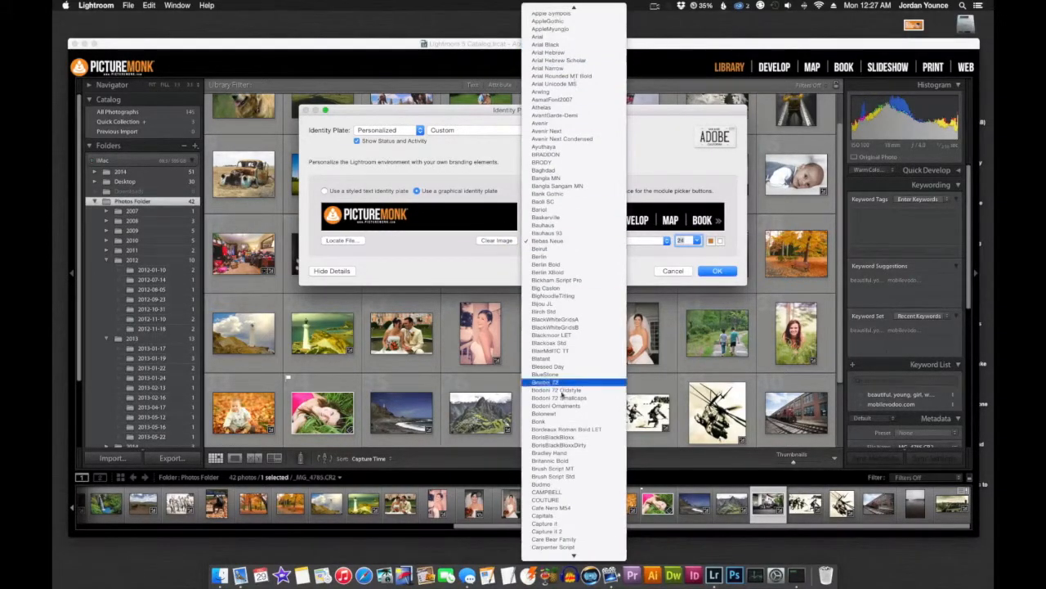
scroll(562, 445, up, 1)
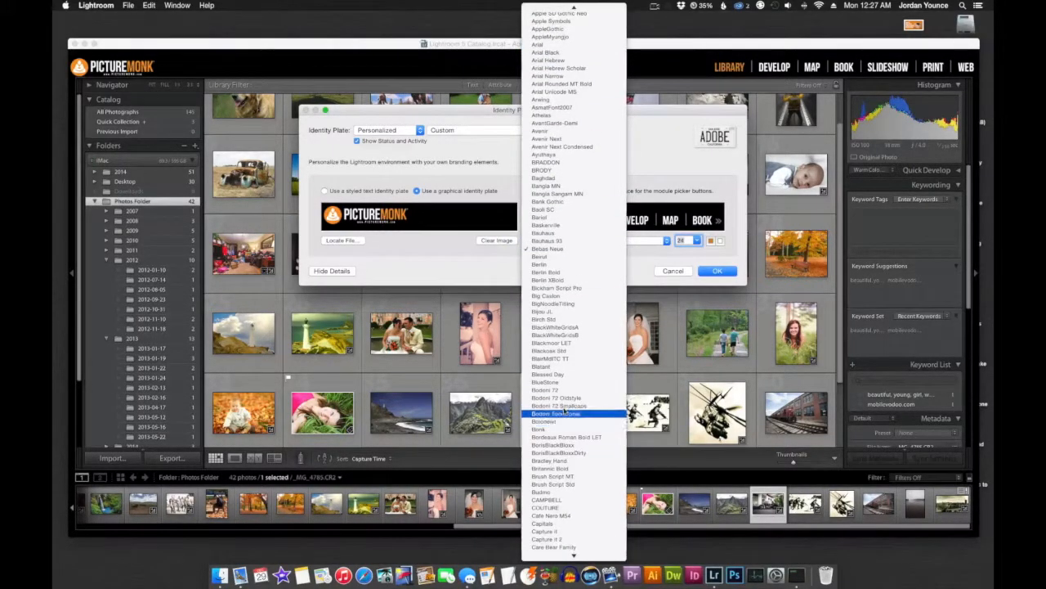
click(631, 270)
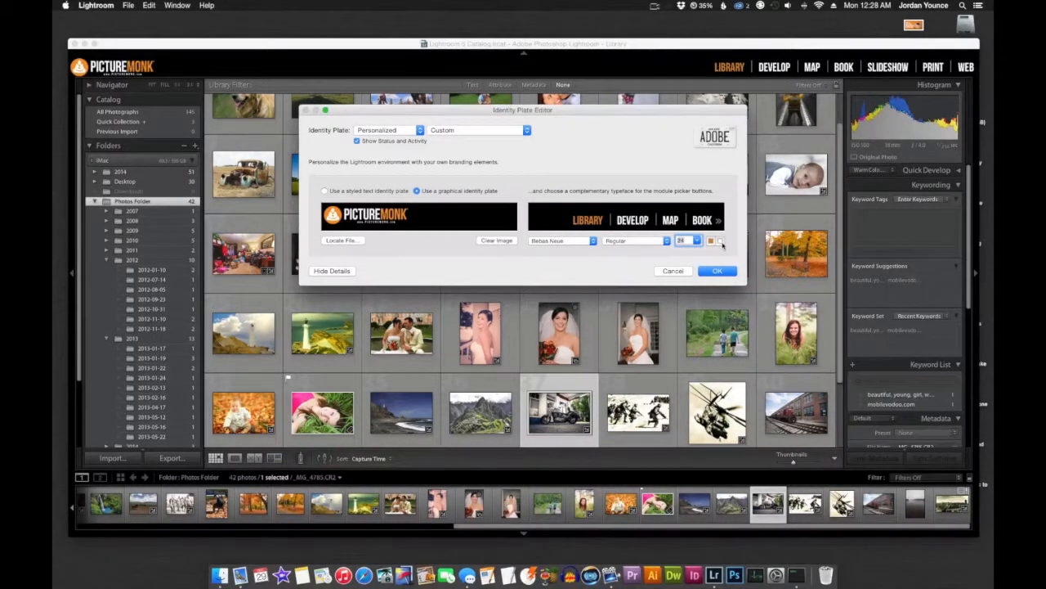
- Set the inactive module button colour to near white and apply the identity plate settings
click(721, 241)
mouse_move(321, 309)
mouse_down()
mouse_move(347, 293)
mouse_move(321, 317)
mouse_up()
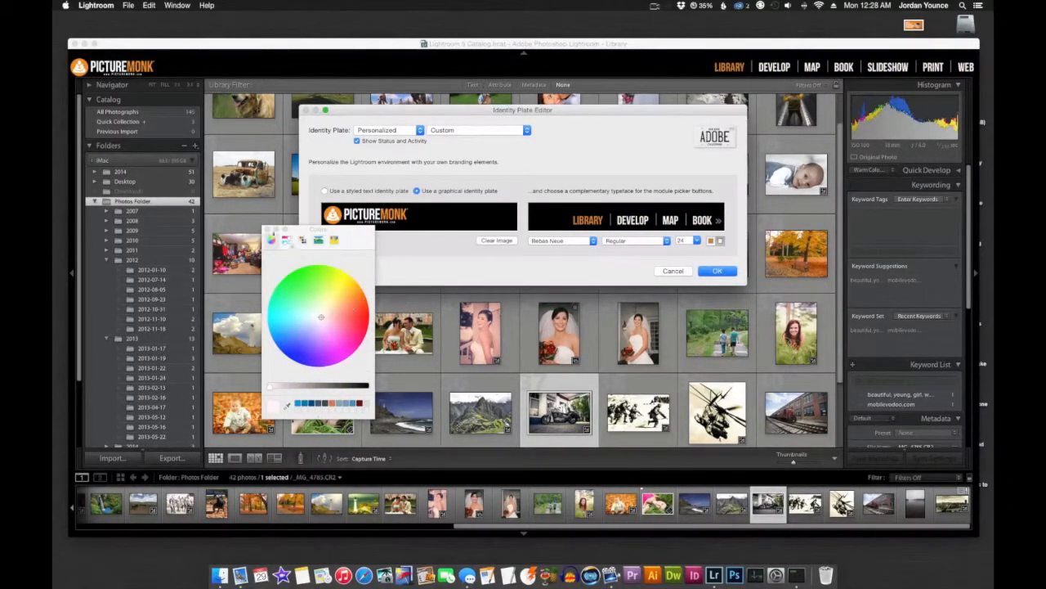
click(267, 231)
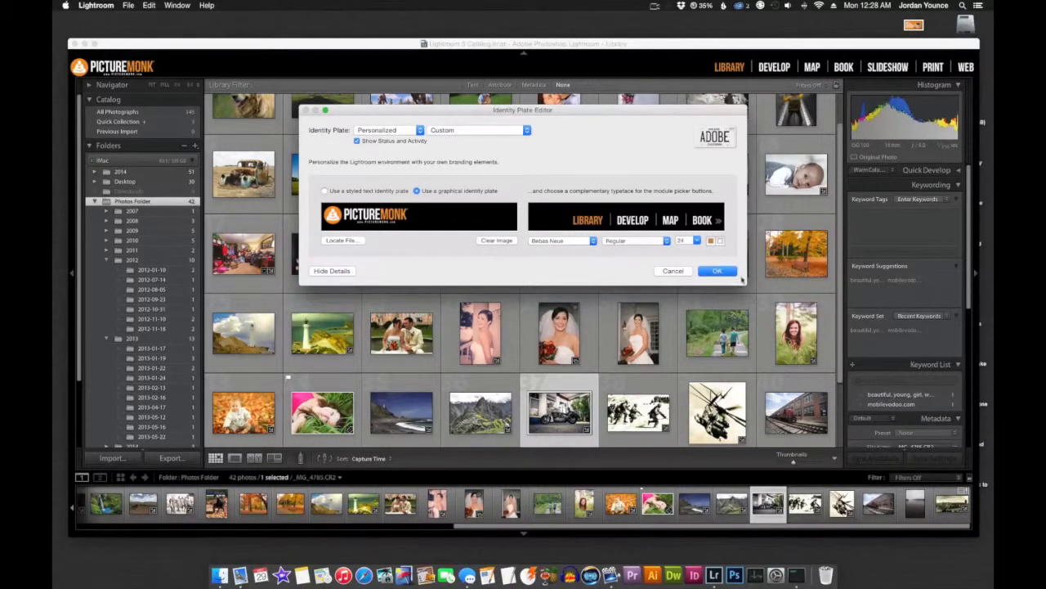
click(716, 271)
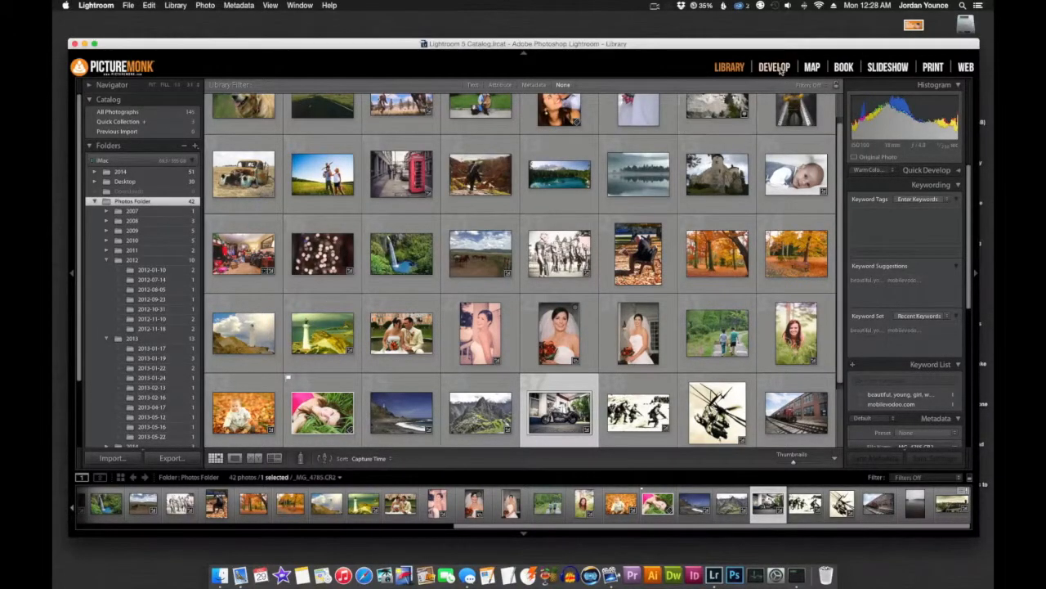